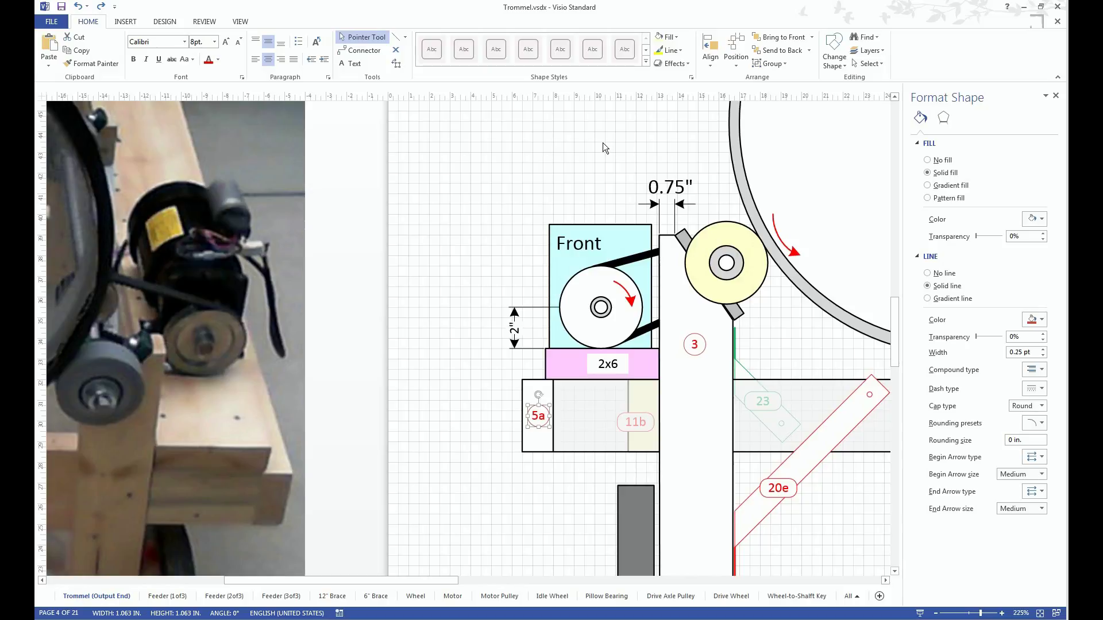
# Select the 20e brace and the 5a label circle to check their sizes
pyautogui.click(821, 441)
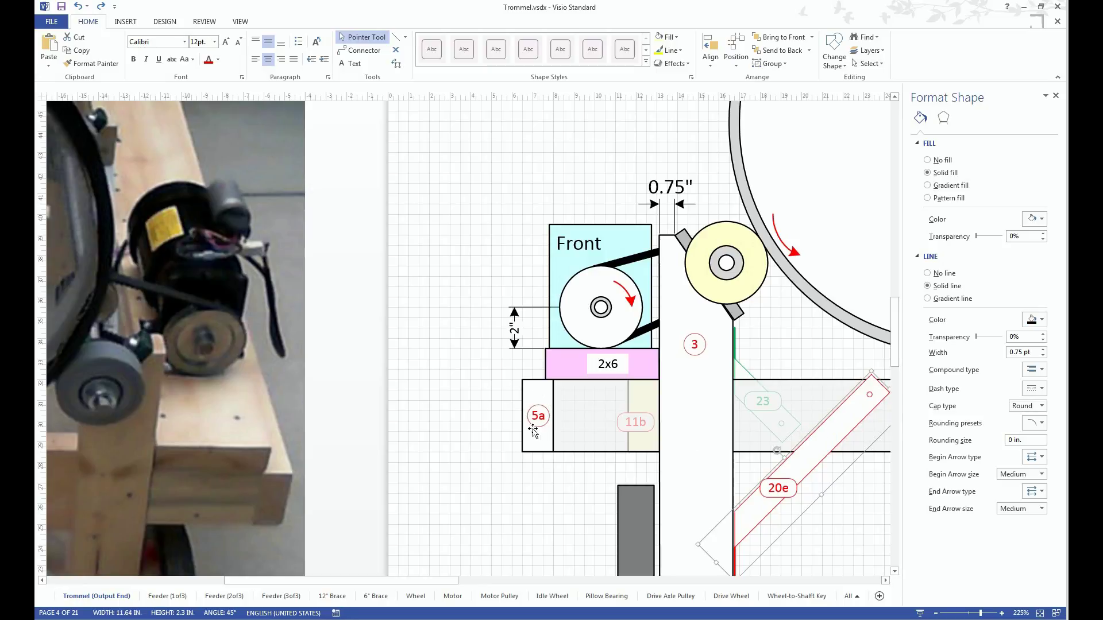
pyautogui.click(504, 425)
pyautogui.click(538, 419)
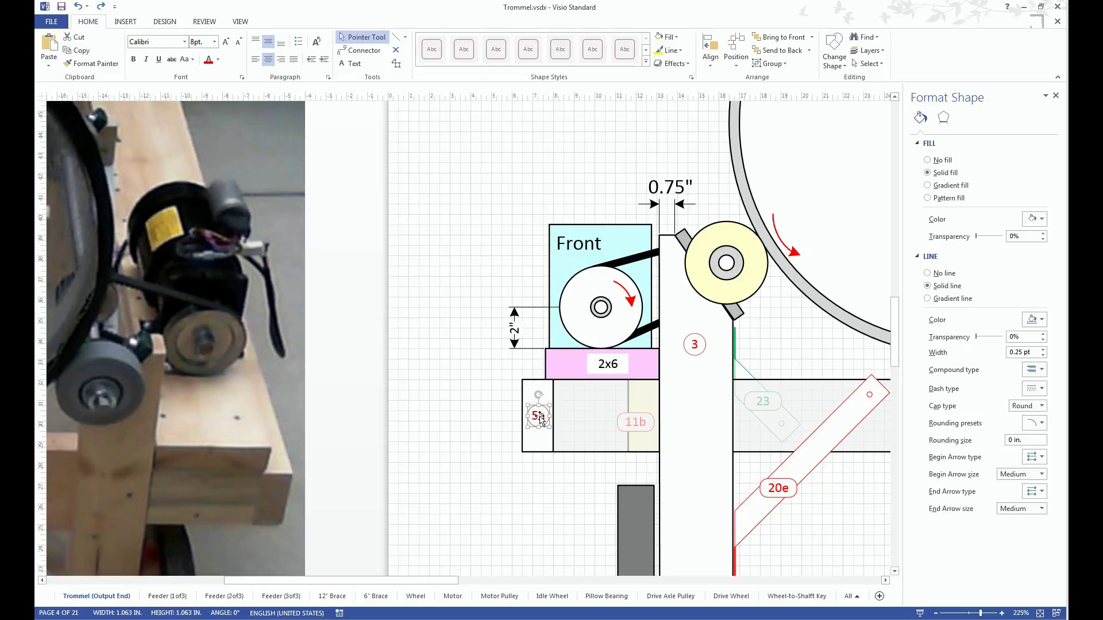
# Draw a small circle near the page's top-left with a 0.25 pt outline
pyautogui.click(405, 37)
pyautogui.click(417, 66)
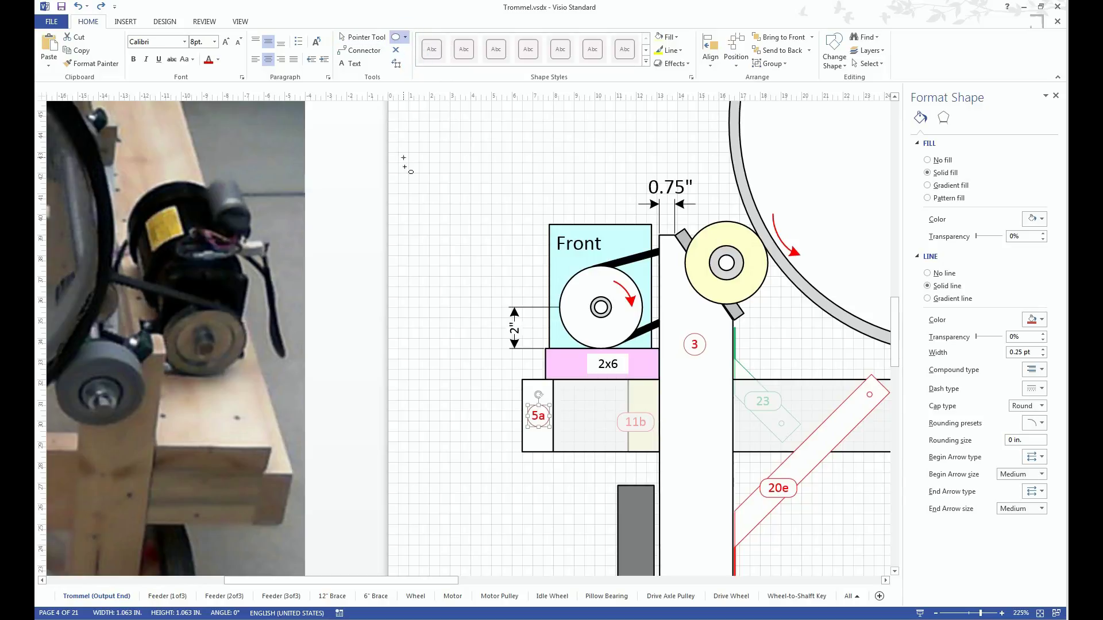
pyautogui.moveTo(405, 194); pyautogui.dragTo(428, 220)
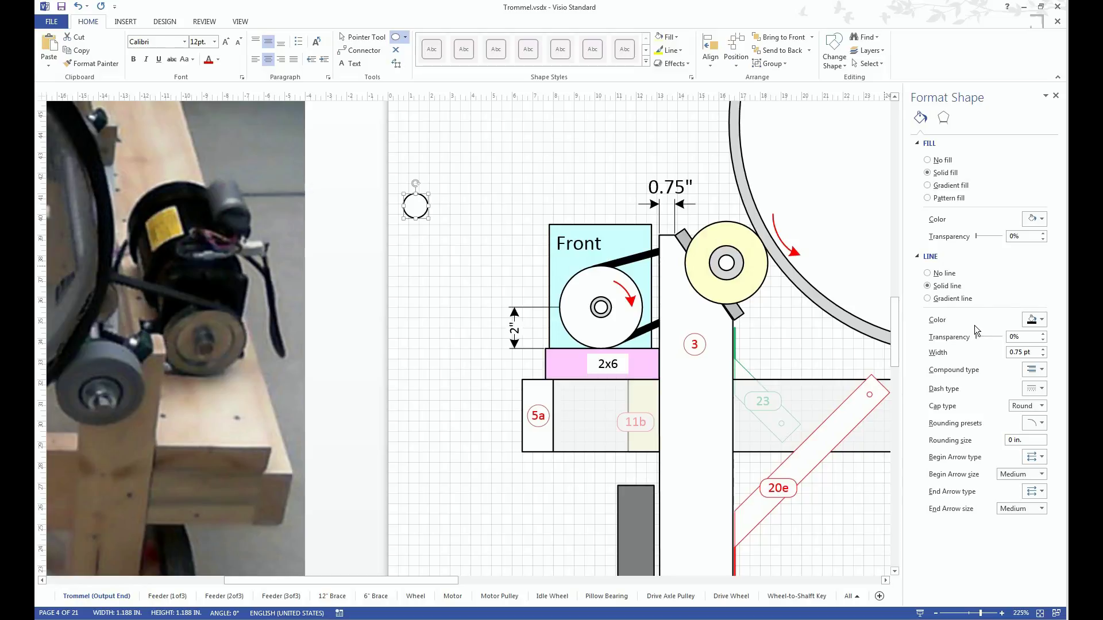
pyautogui.click(1042, 356)
pyautogui.click(1042, 355)
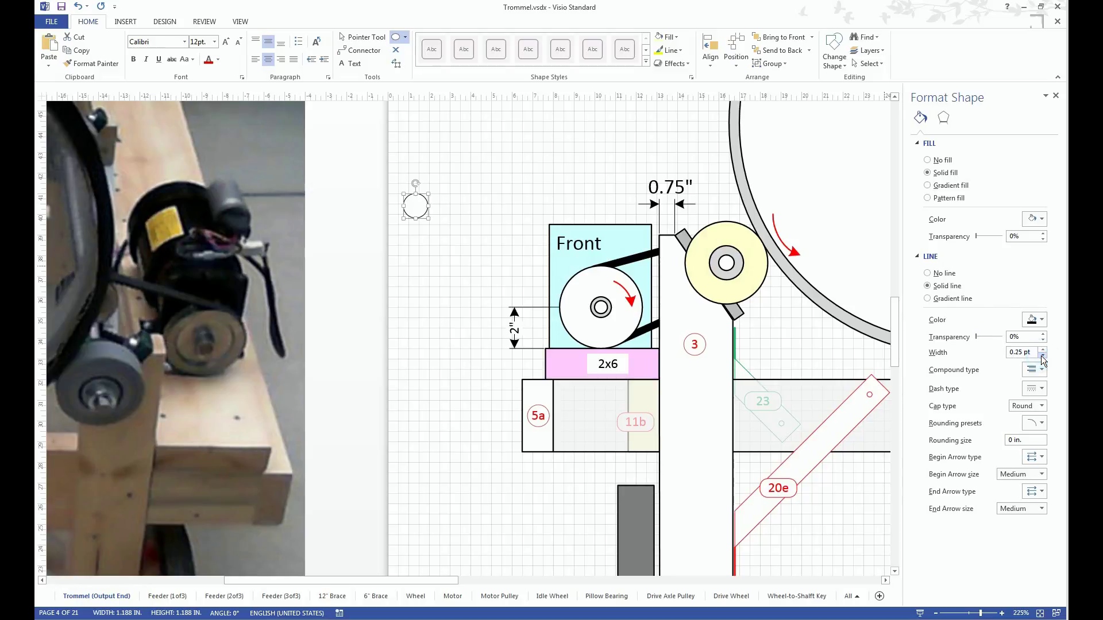
# Label the circle 'II' in bold Courier New at 4 pt
pyautogui.doubleClick(418, 206)
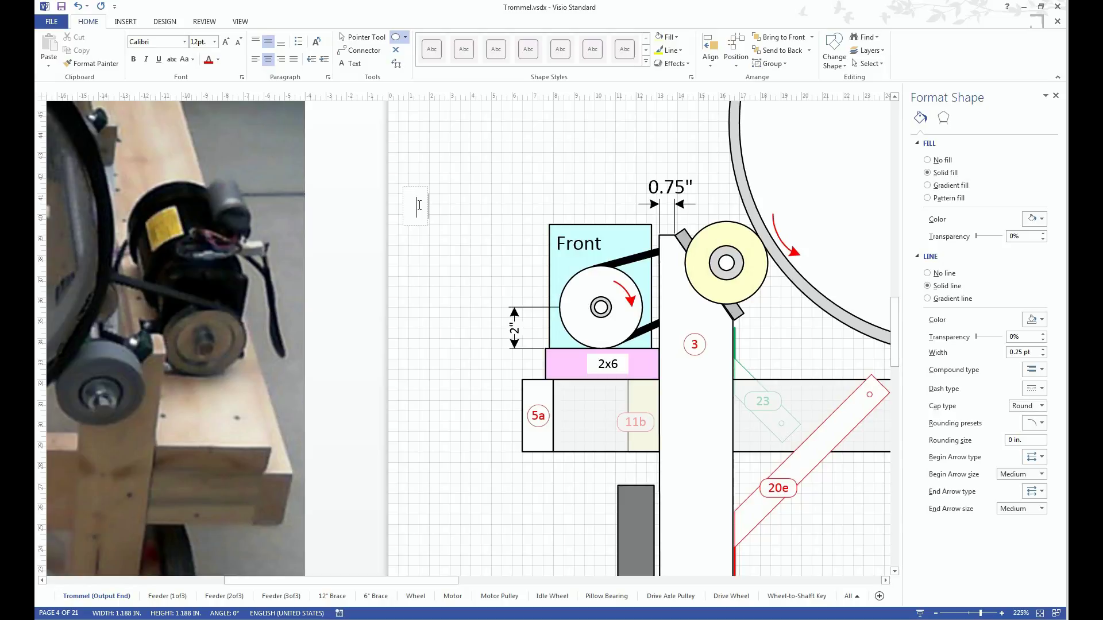
pyautogui.write('II')
pyautogui.hotkey('ctrl', 'a')
pyautogui.click(184, 42)
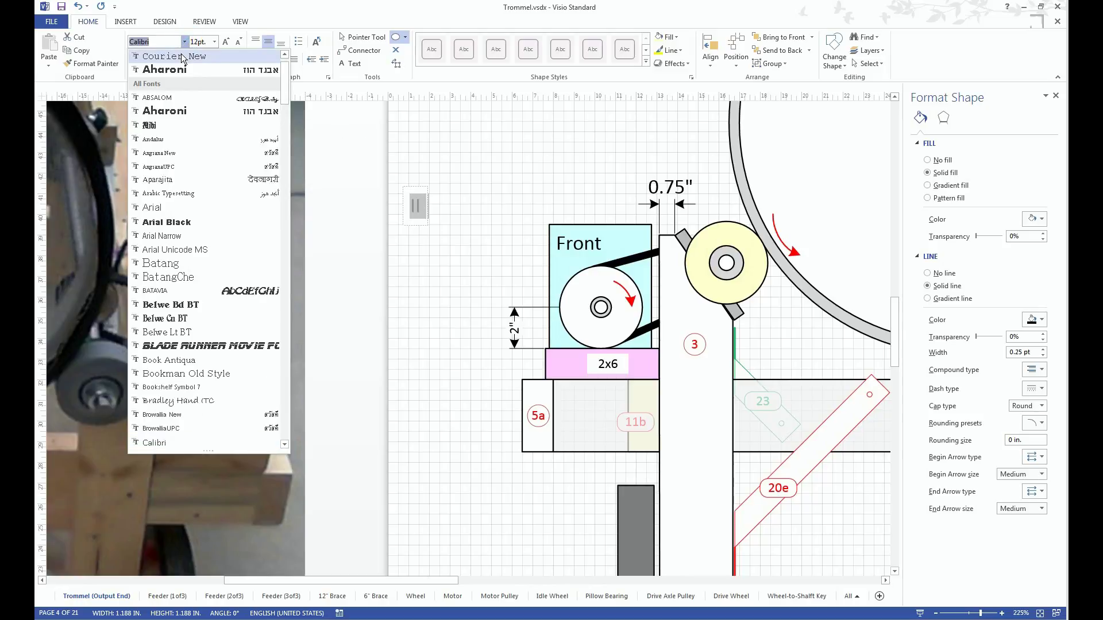
pyautogui.click(182, 55)
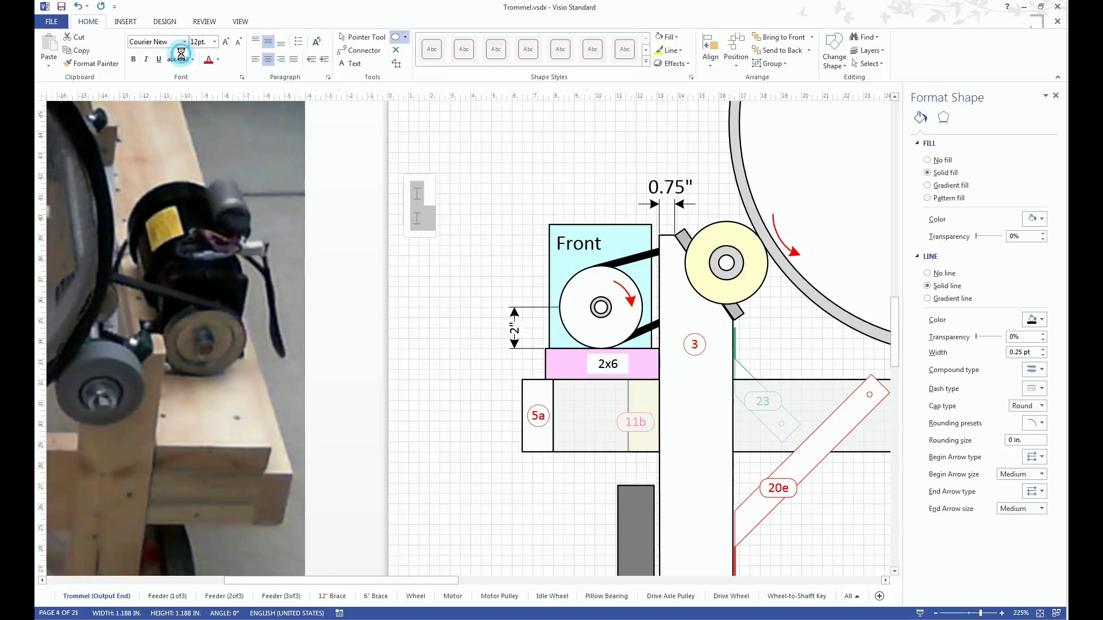
pyautogui.click(133, 59)
pyautogui.click(214, 42)
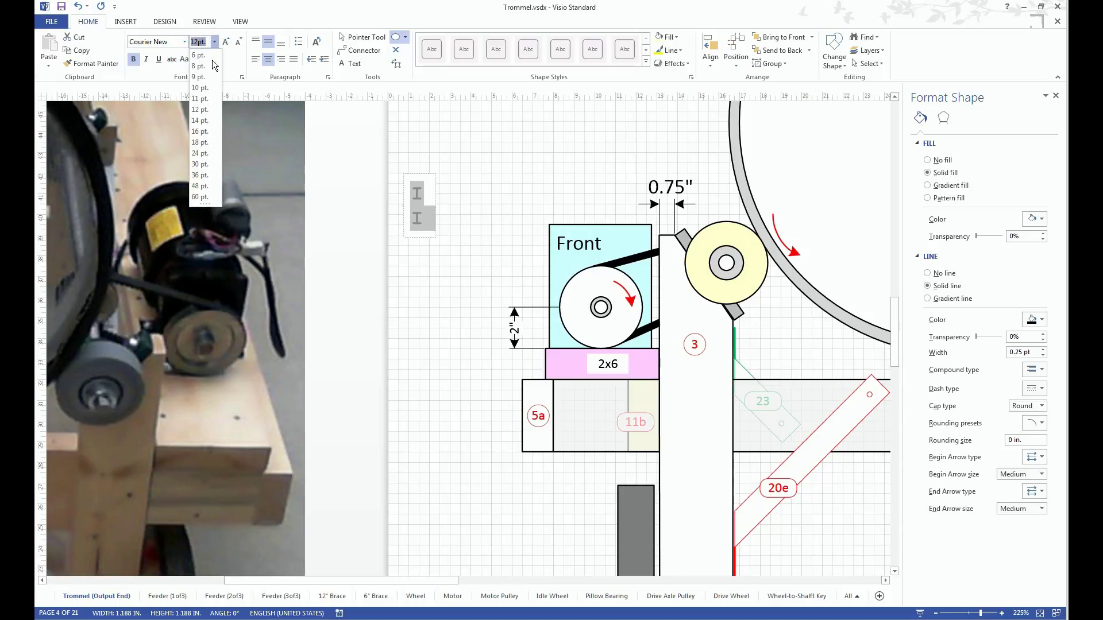
pyautogui.click(208, 54)
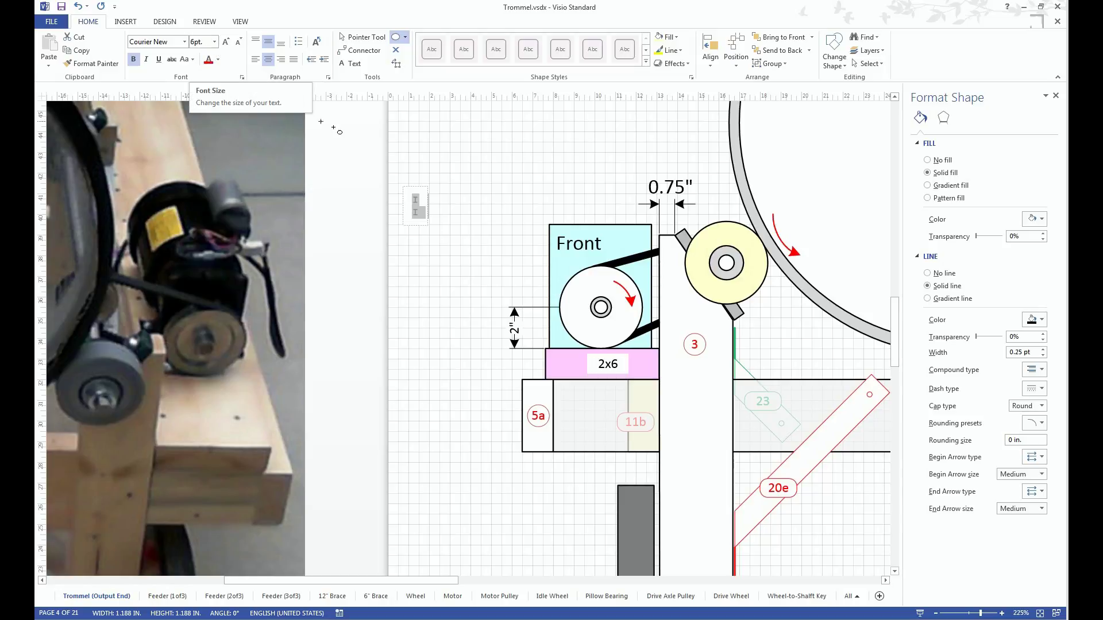
pyautogui.click(206, 40)
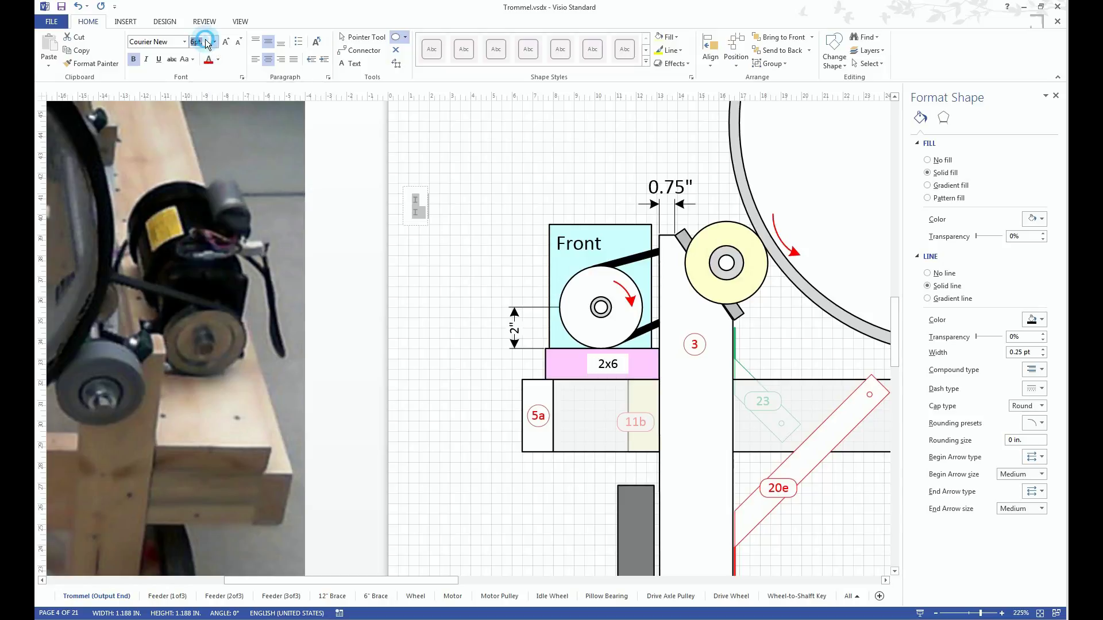
pyautogui.write('4')
pyautogui.press('Return')
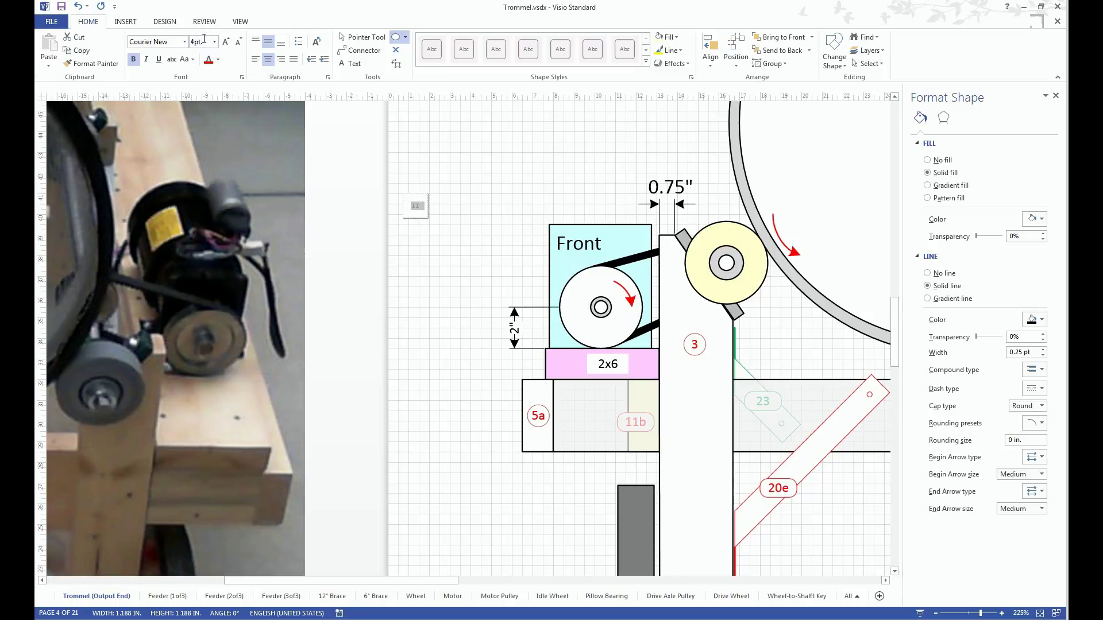
pyautogui.click(419, 144)
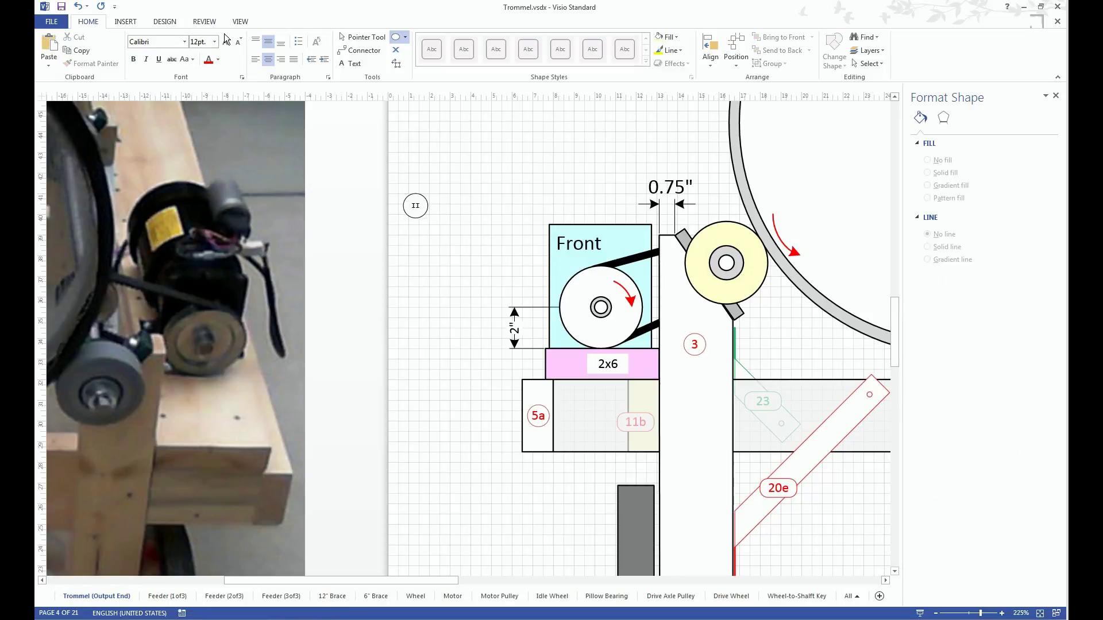
# Move the II circle into the 5a box and compare it with the 5a circle
pyautogui.click(360, 38)
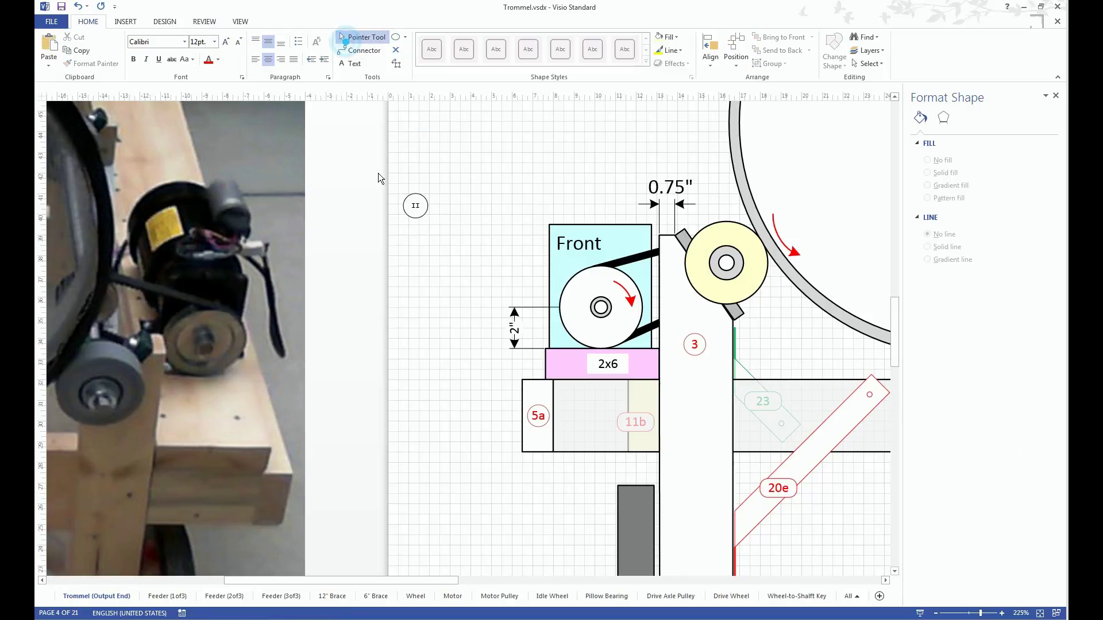
pyautogui.click(411, 203)
pyautogui.moveTo(411, 204); pyautogui.dragTo(531, 422)
pyautogui.click(546, 457)
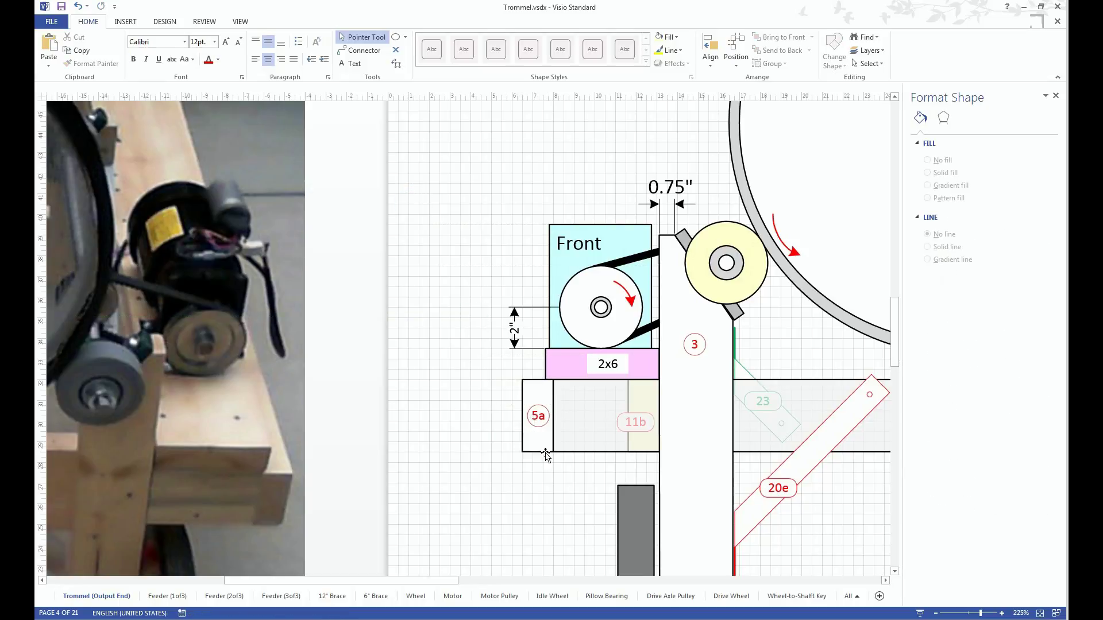
pyautogui.click(543, 420)
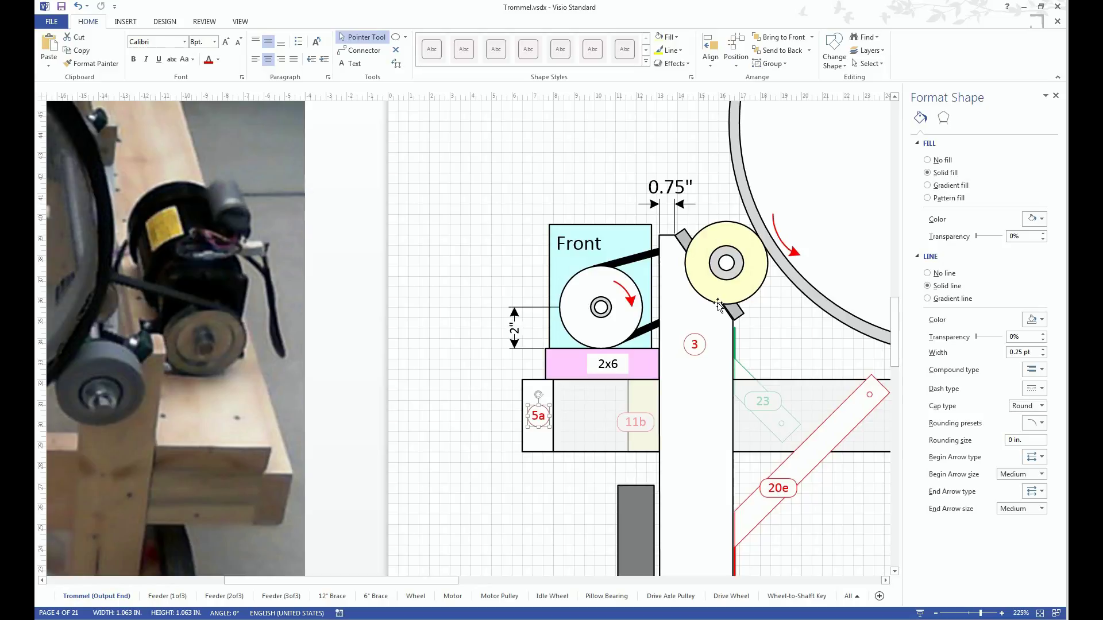
pyautogui.hotkey('alt', 'Tab')
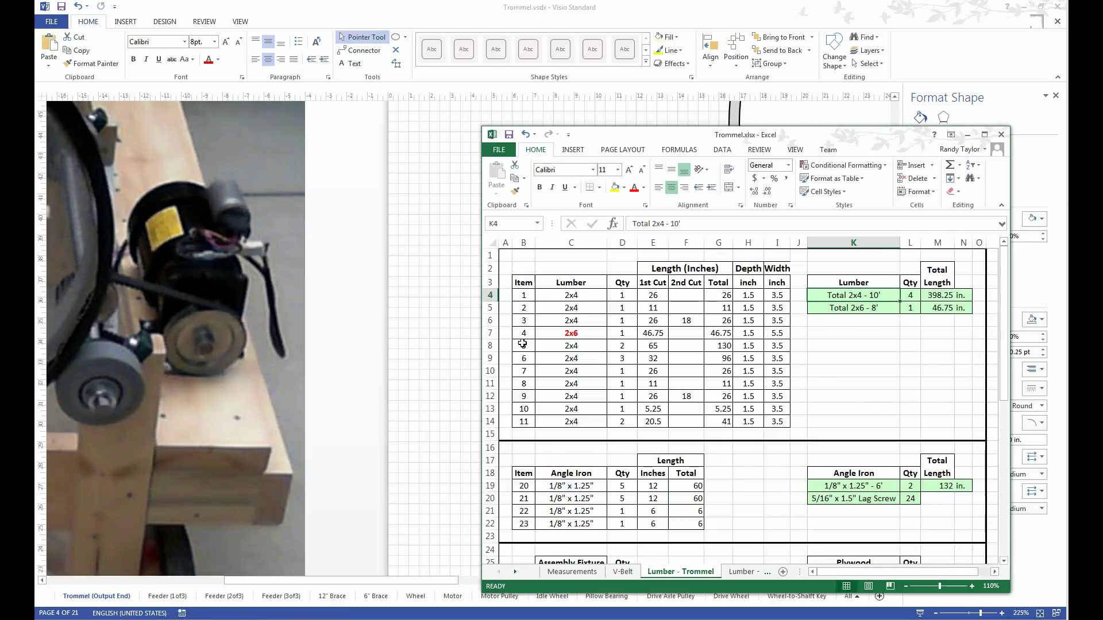
# Check the item number in cell B8 and glance back at the Visio drawing
pyautogui.click(523, 347)
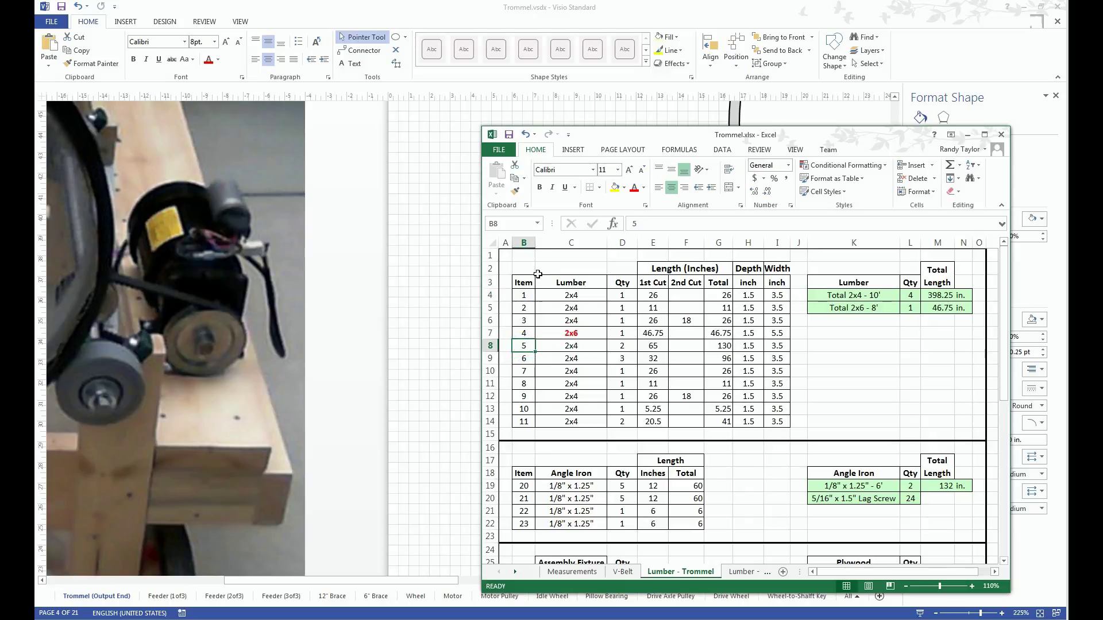
pyautogui.click(435, 282)
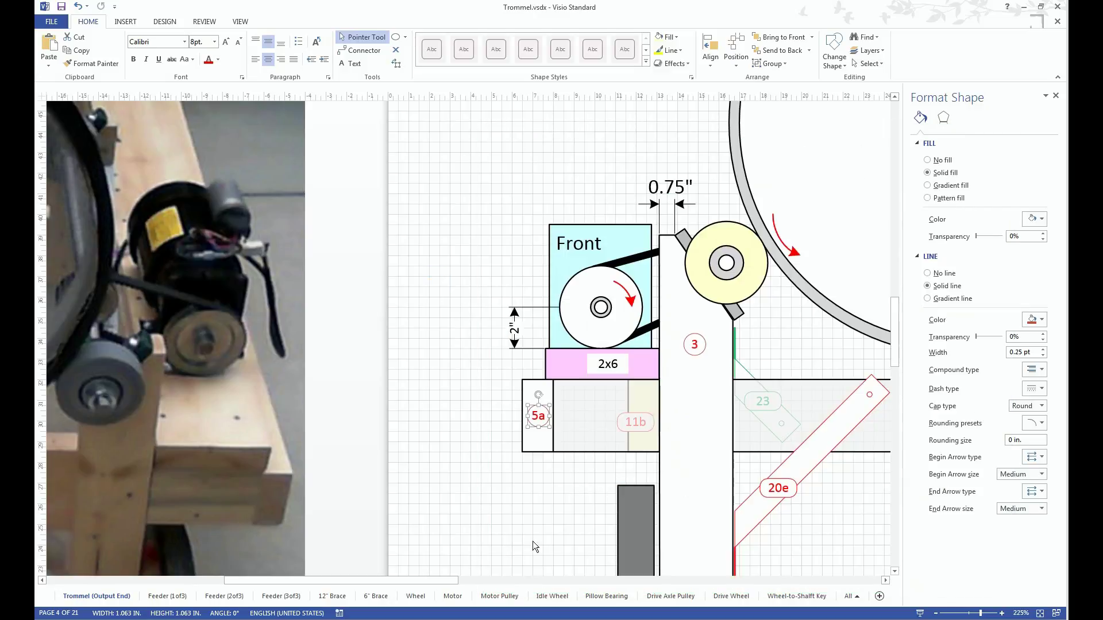
pyautogui.moveTo(416, 579); pyautogui.dragTo(488, 578)
pyautogui.hotkey('alt', 'Tab')
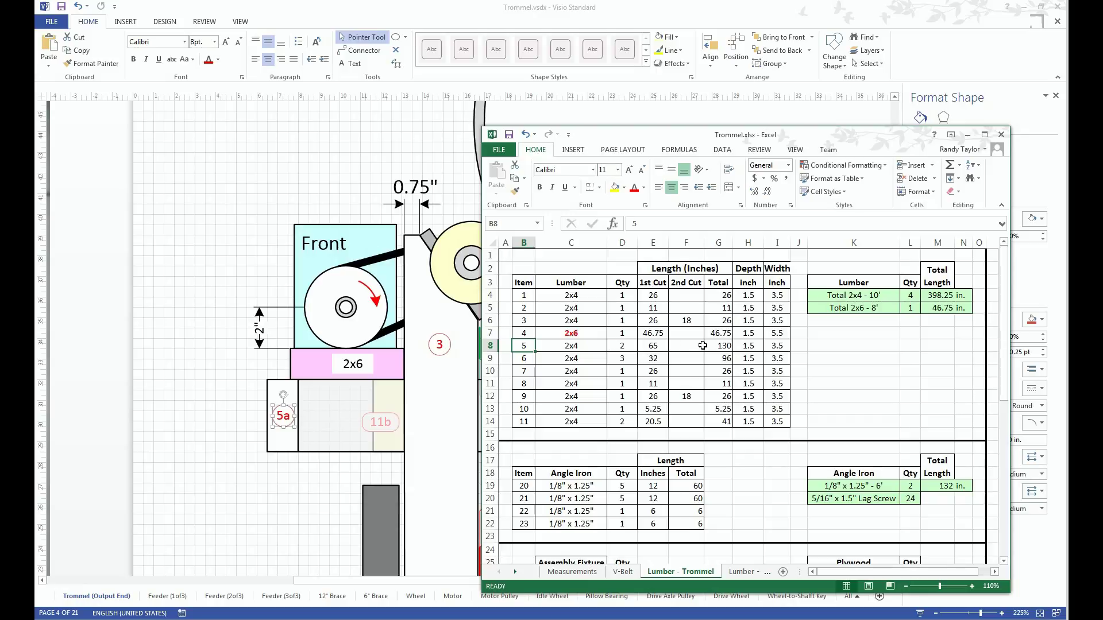
# Review the row 8 total length and the four 10' 2x4 and one 8' 2x6 totals
pyautogui.click(712, 345)
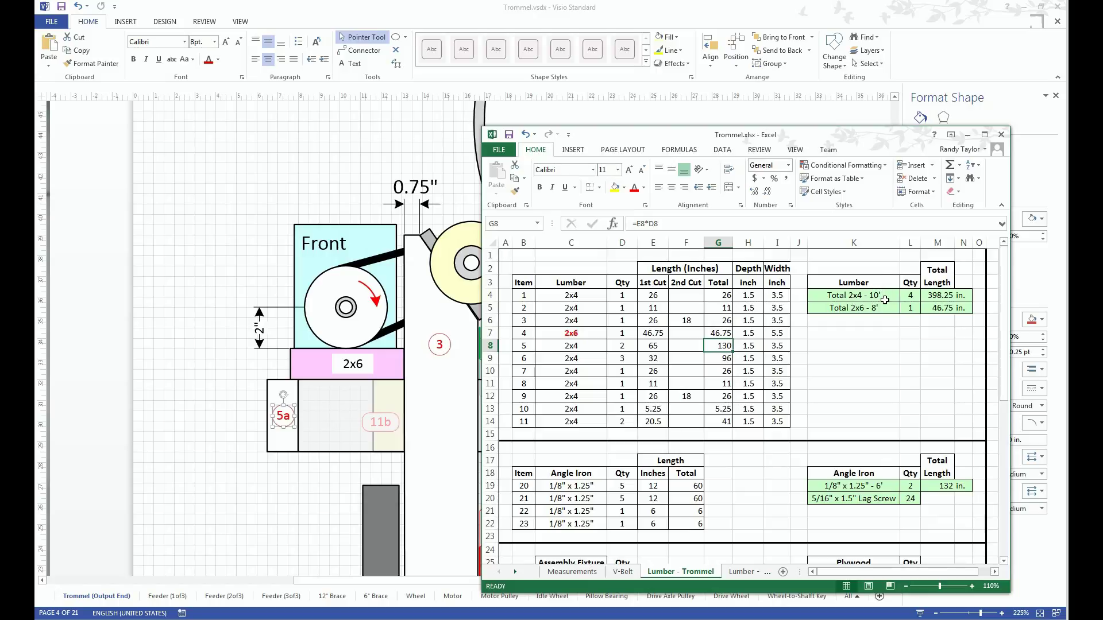
pyautogui.moveTo(891, 295); pyautogui.dragTo(938, 297)
pyautogui.click(910, 296)
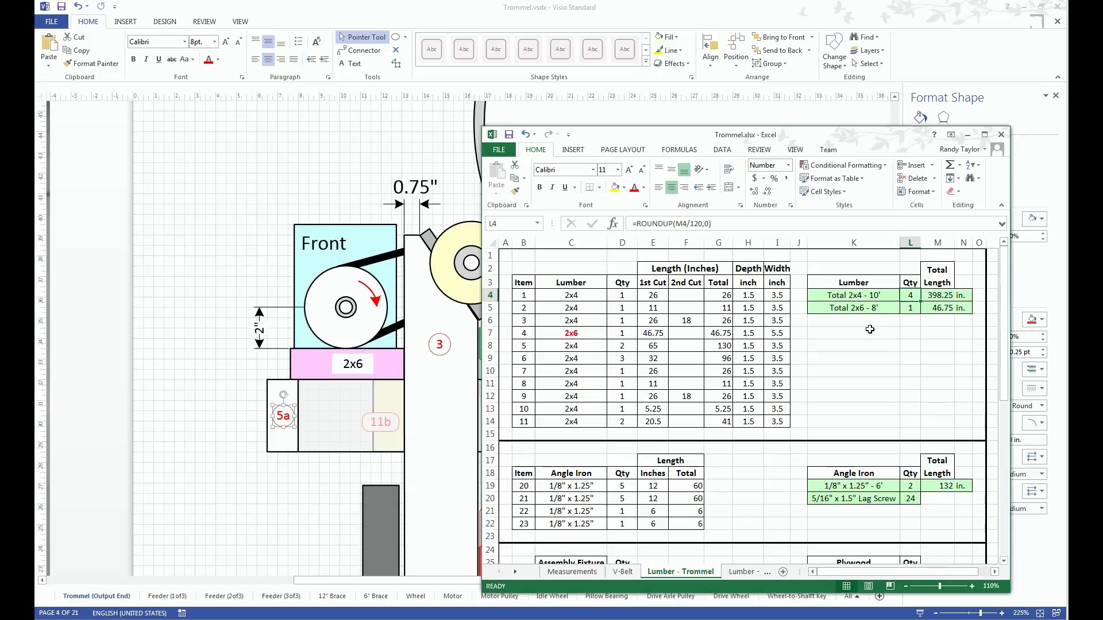
pyautogui.click(865, 314)
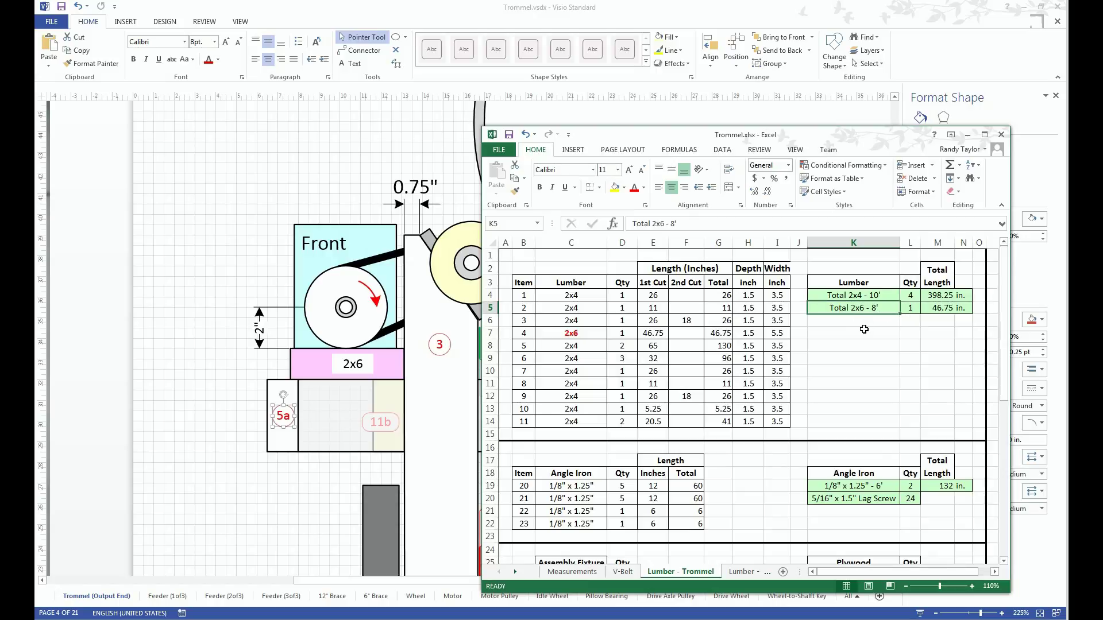
pyautogui.click(864, 331)
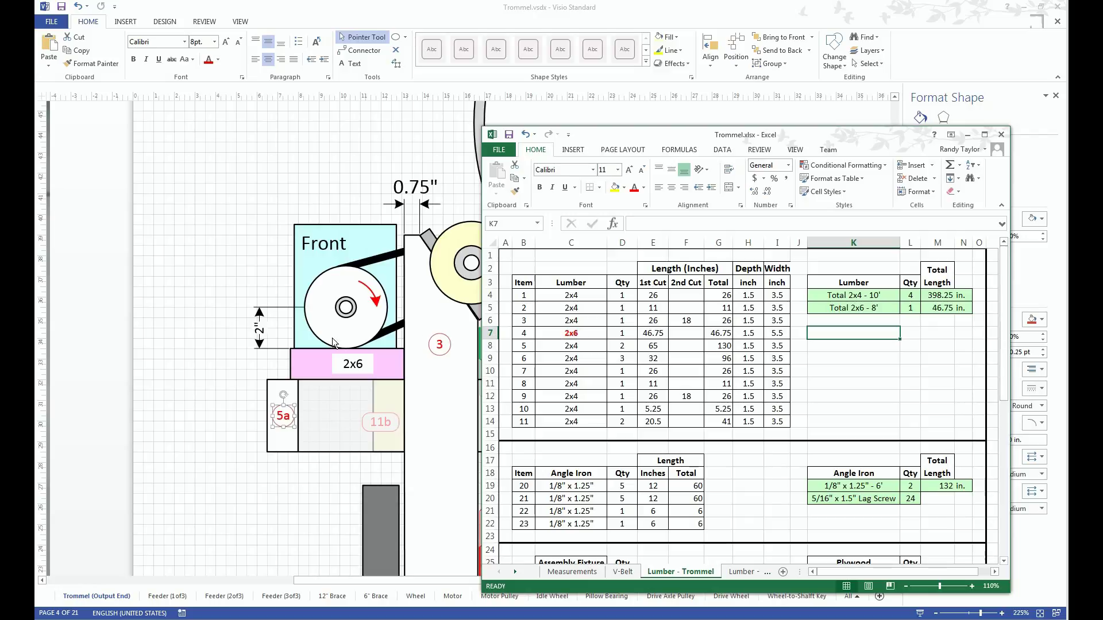
pyautogui.click(227, 342)
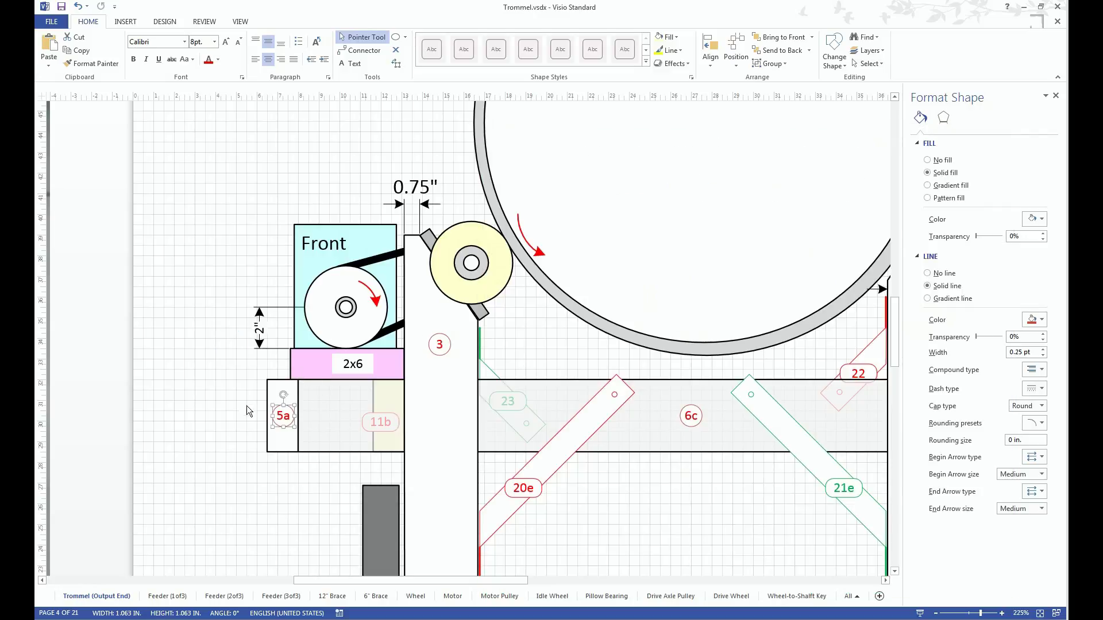
# Place a copy of the 5a label on the matching board end in the photo
pyautogui.moveTo(358, 577); pyautogui.dragTo(291, 576)
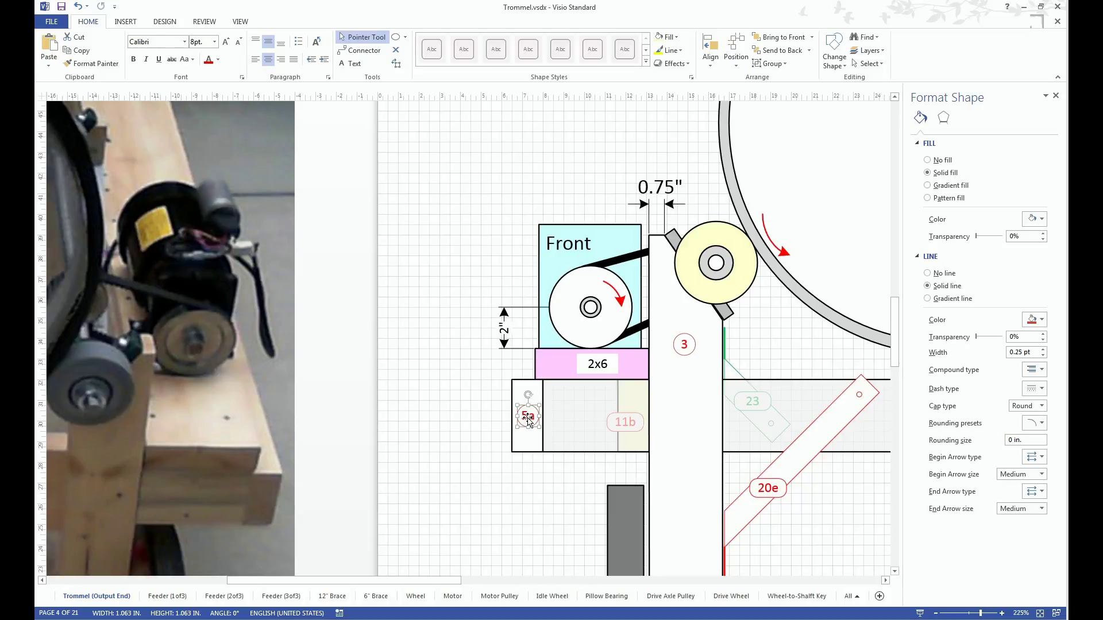
pyautogui.moveTo(527, 415)
pyautogui.mouseDown()
pyautogui.moveTo(398, 443)
pyautogui.moveTo(273, 495)
pyautogui.mouseUp()
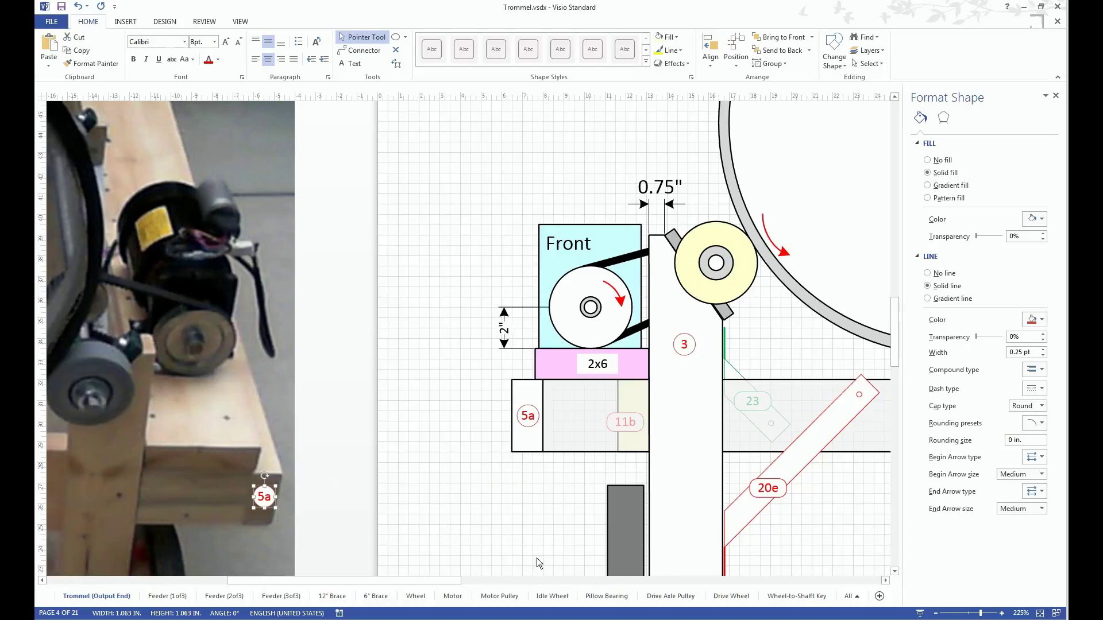
pyautogui.moveTo(447, 579); pyautogui.dragTo(427, 581)
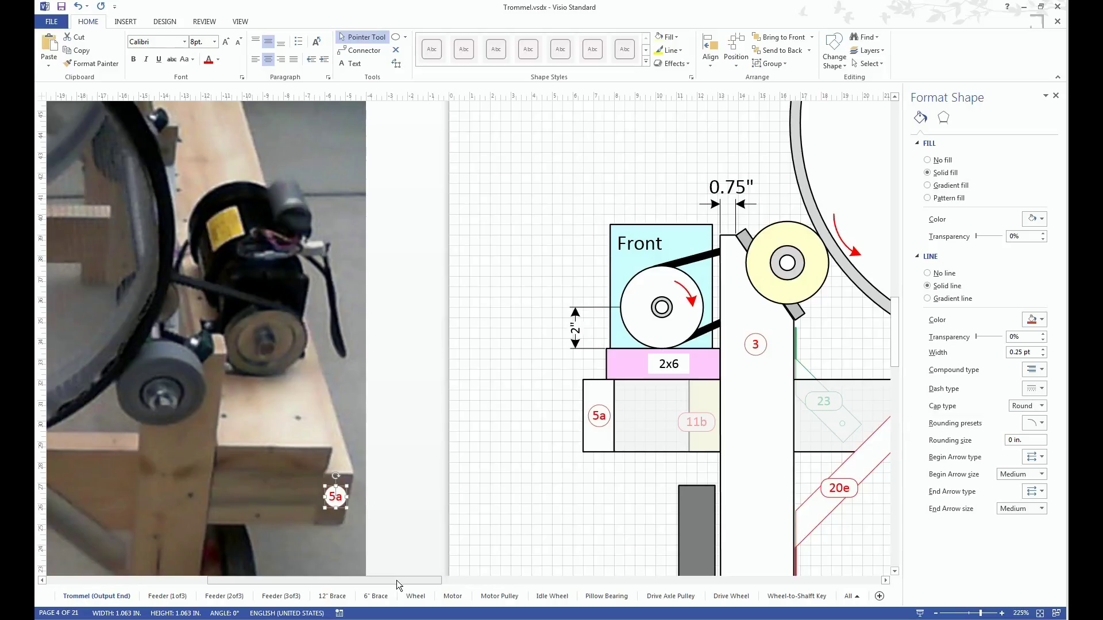
pyautogui.moveTo(397, 580)
pyautogui.mouseDown()
pyautogui.moveTo(261, 590)
pyautogui.moveTo(430, 581)
pyautogui.mouseUp()
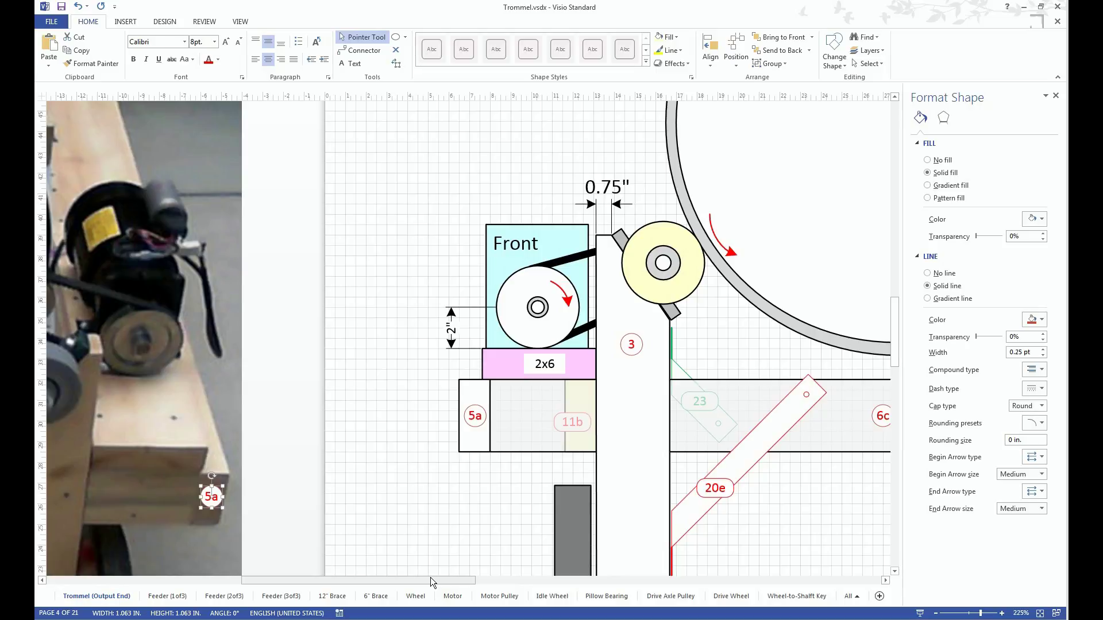
pyautogui.moveTo(430, 577); pyautogui.dragTo(394, 580)
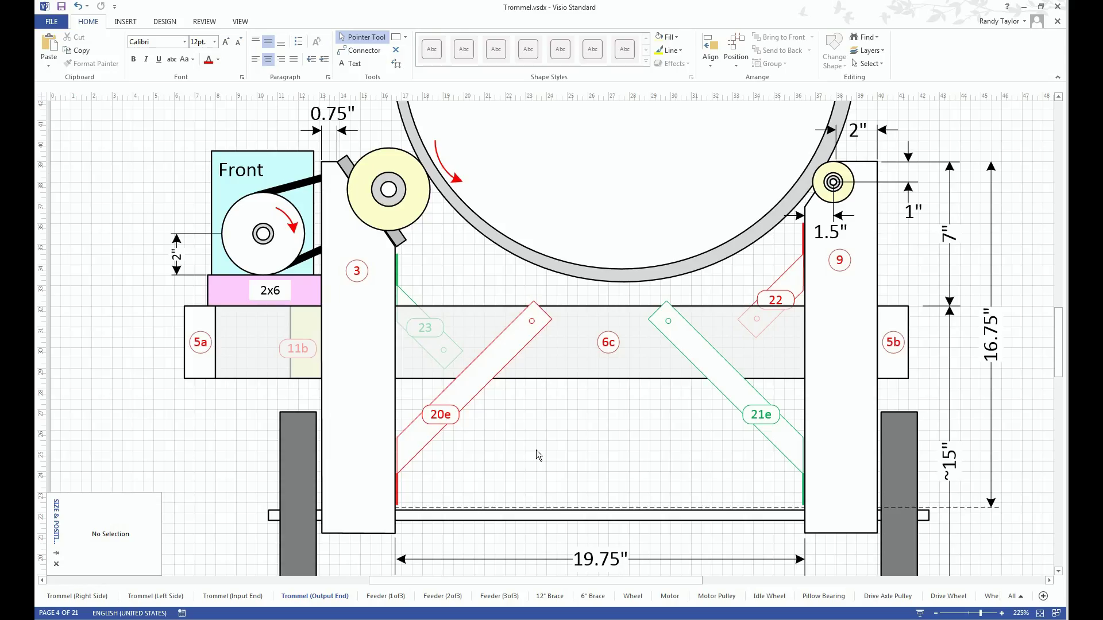
# Check the Size & Position of brace 20e and part 3, then show the 12" Brace page
pyautogui.click(476, 382)
pyautogui.click(396, 296)
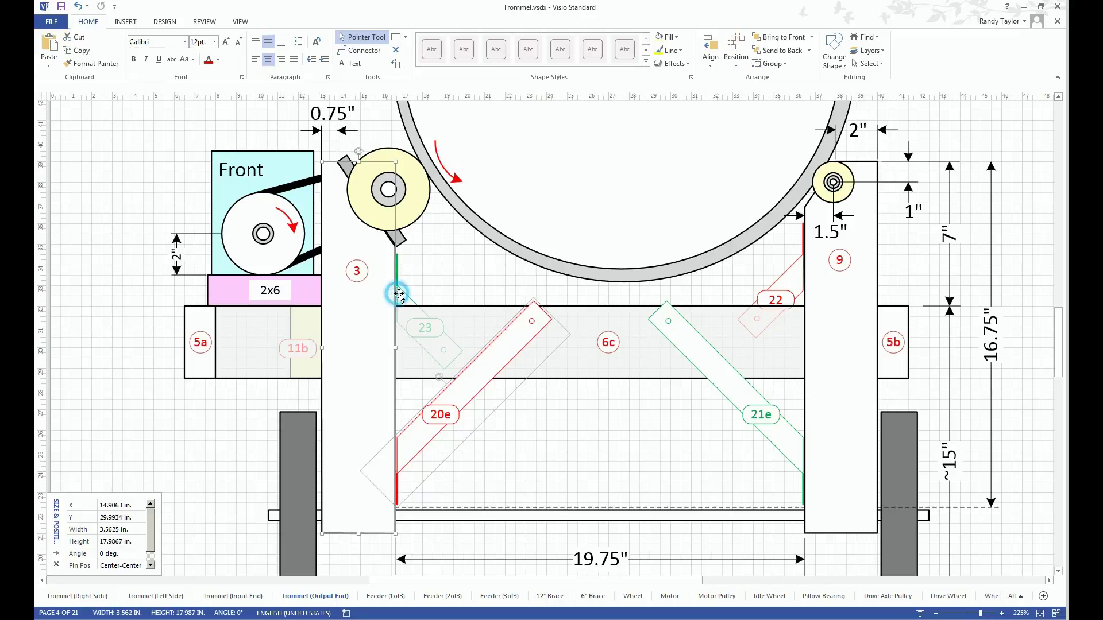
pyautogui.click(549, 598)
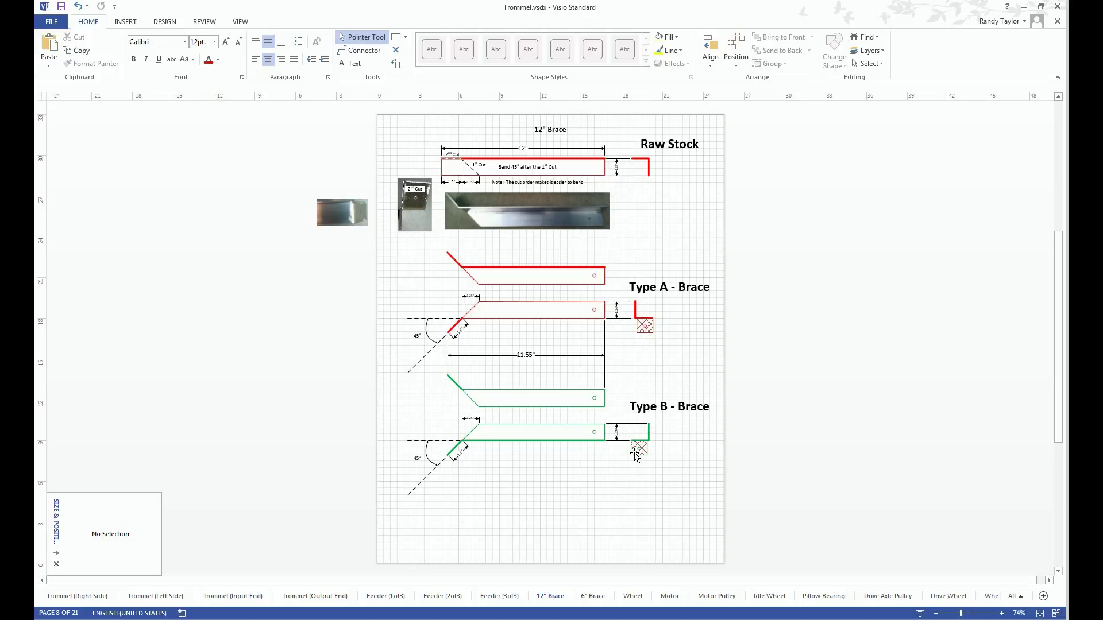
# Glance at the 6" Brace page, then zoom in on the 12" Brace raw-stock cuts
pyautogui.hotkey('ctrl', 'pagedown')
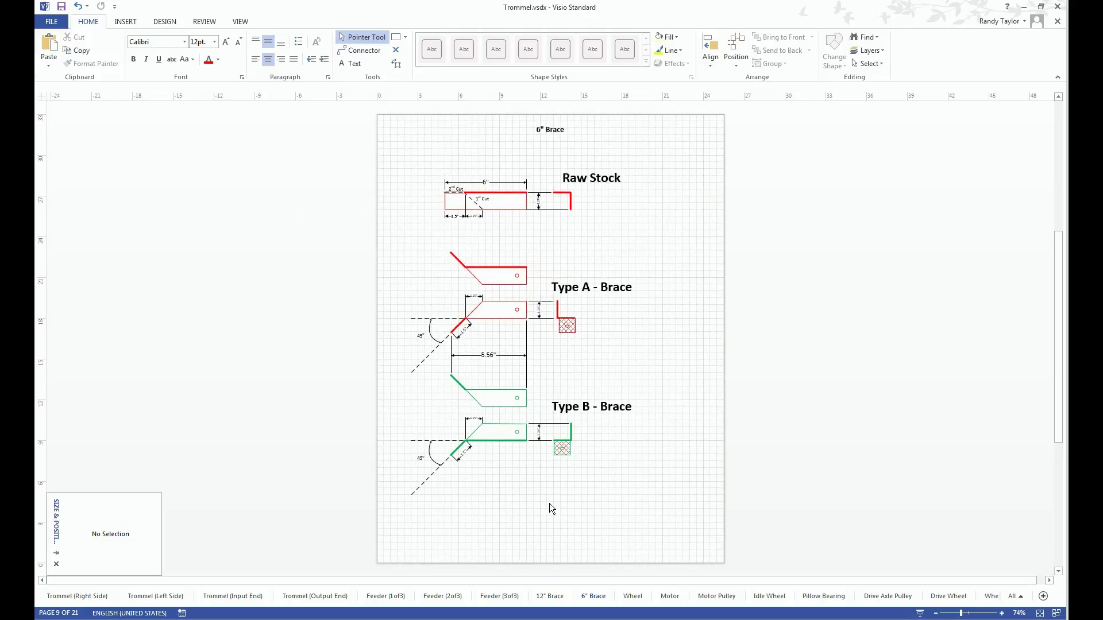
pyautogui.click(545, 596)
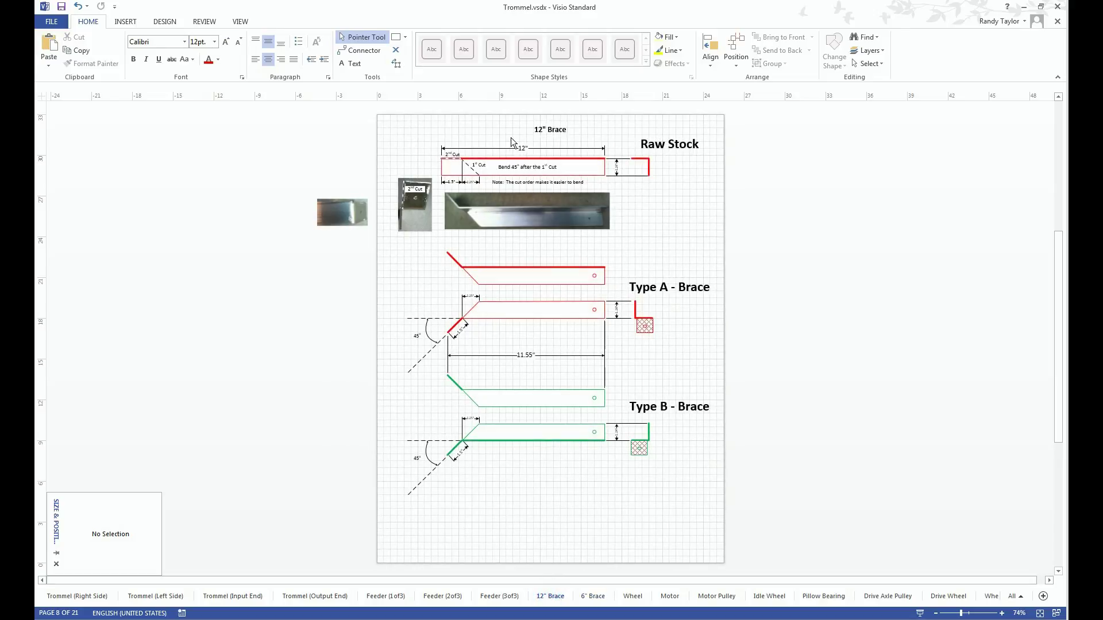
pyautogui.keyDown('ctrl'); pyautogui.scroll(4, 510, 141); pyautogui.keyUp('ctrl')
pyautogui.keyDown('ctrl'); pyautogui.scroll(3, 509, 147); pyautogui.keyUp('ctrl')
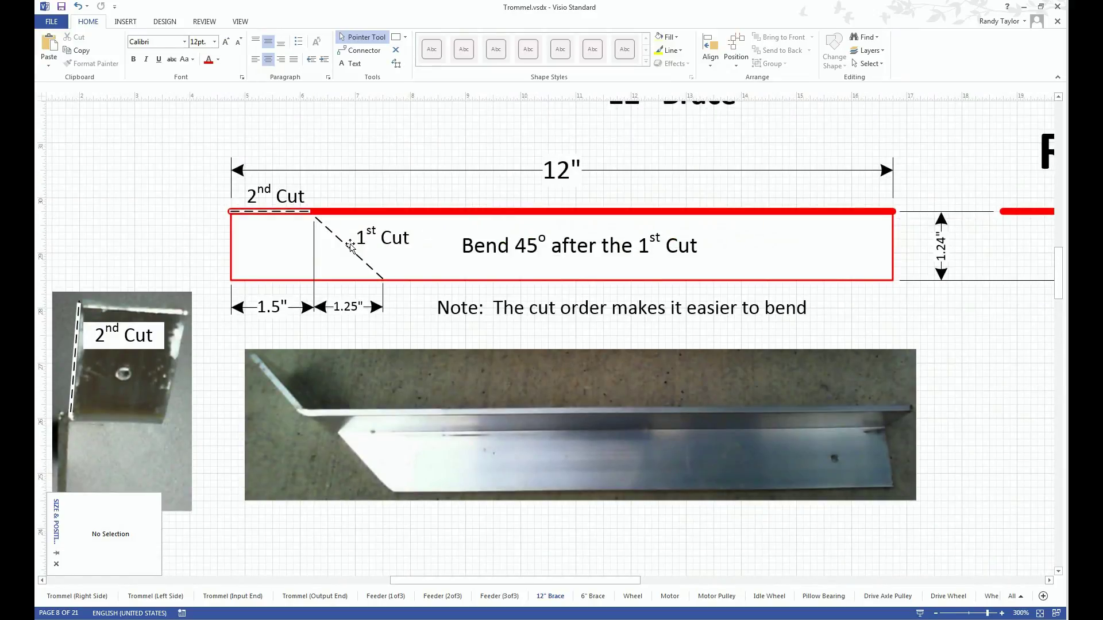